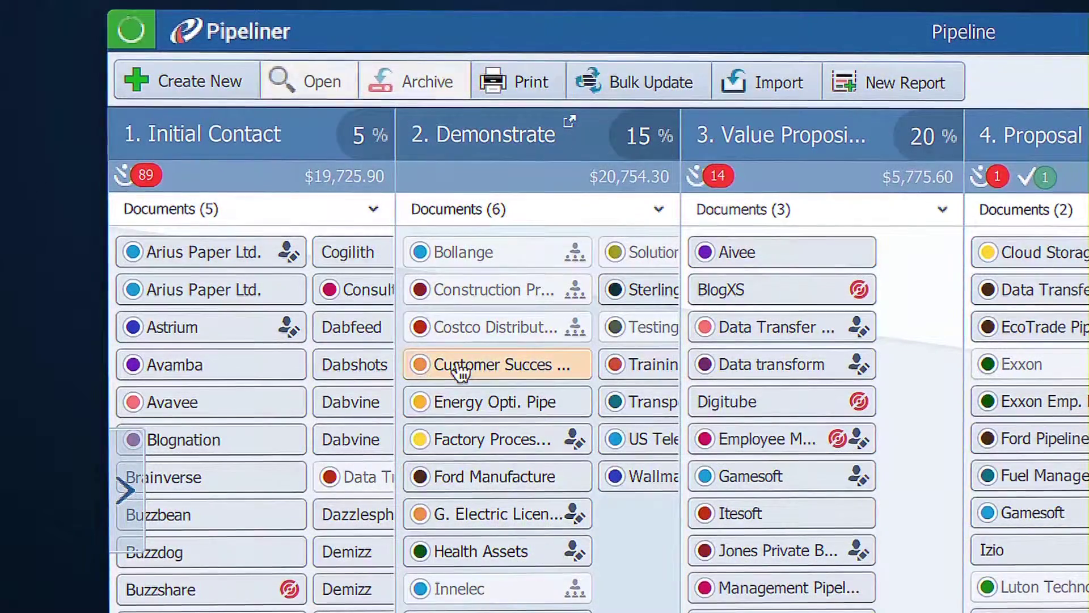
Select the Customer Success opportunity card in the 2. Demonstrate column of the pipeline board
click(461, 368)
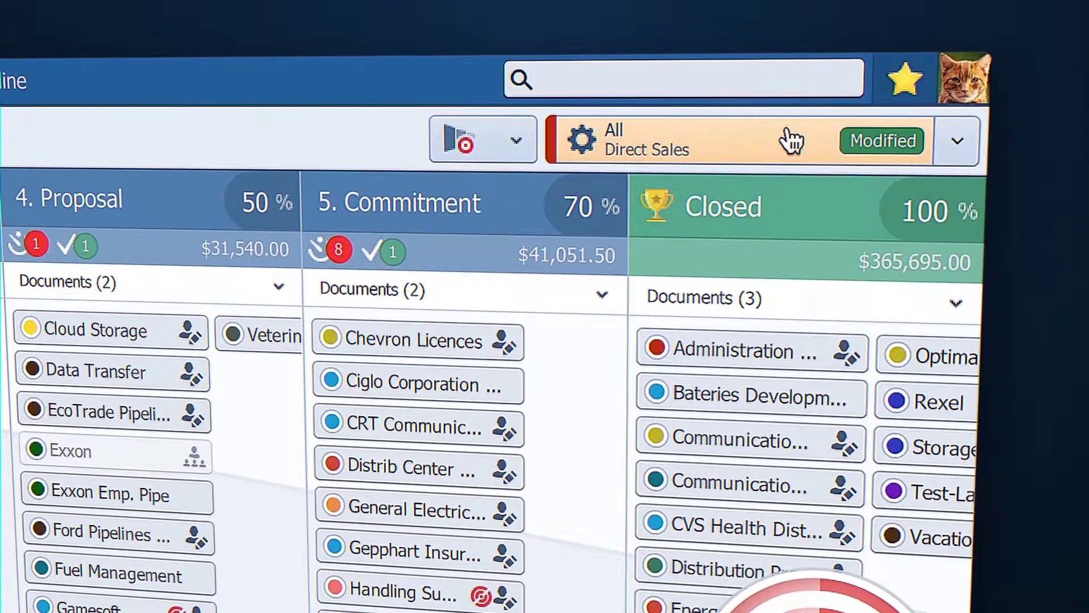
click(788, 126)
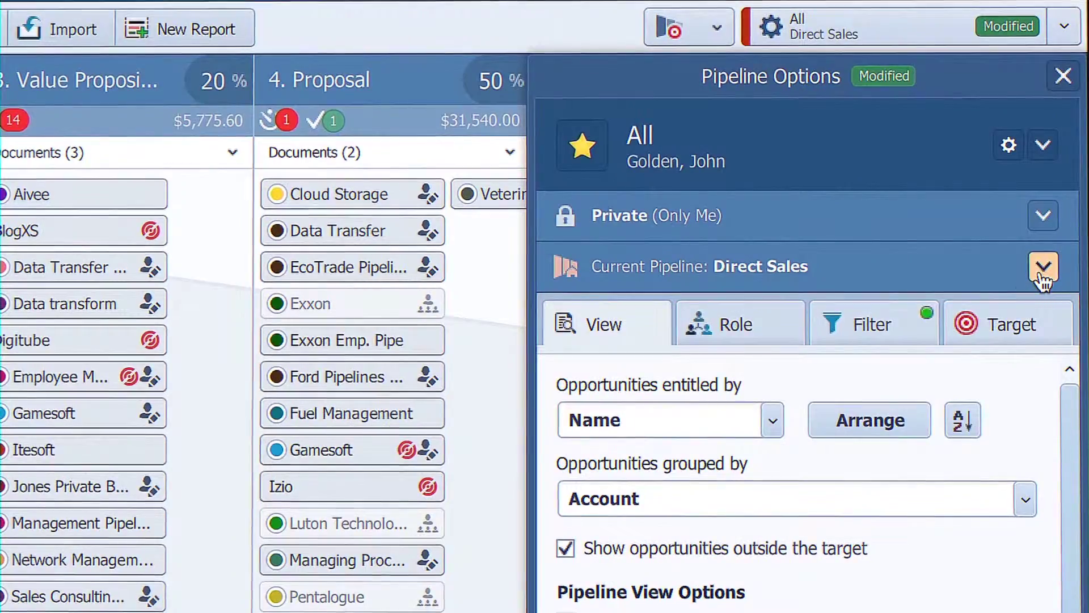
click(1042, 266)
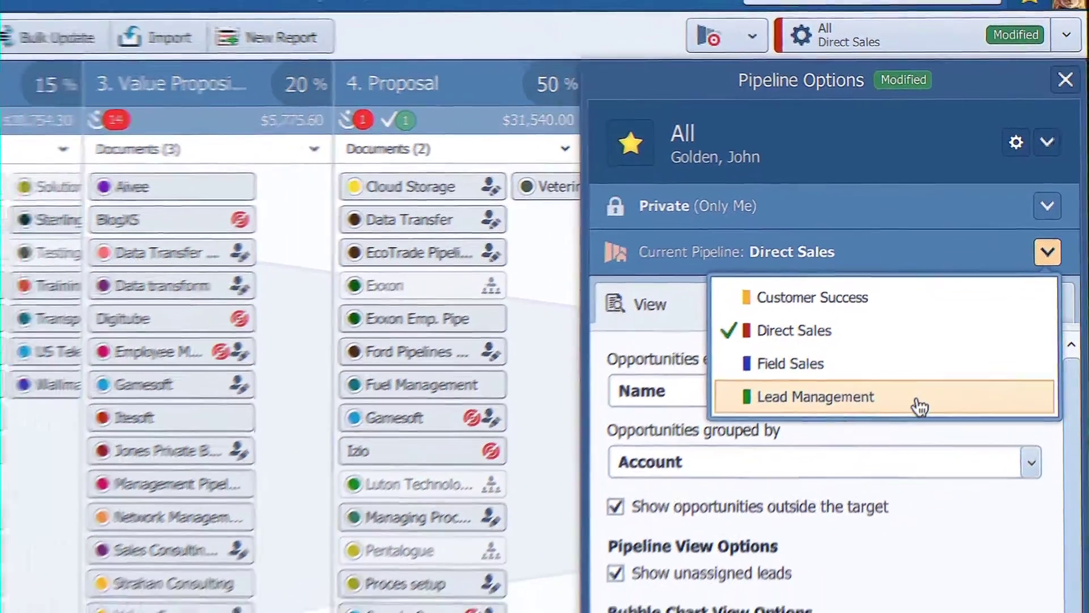
click(908, 425)
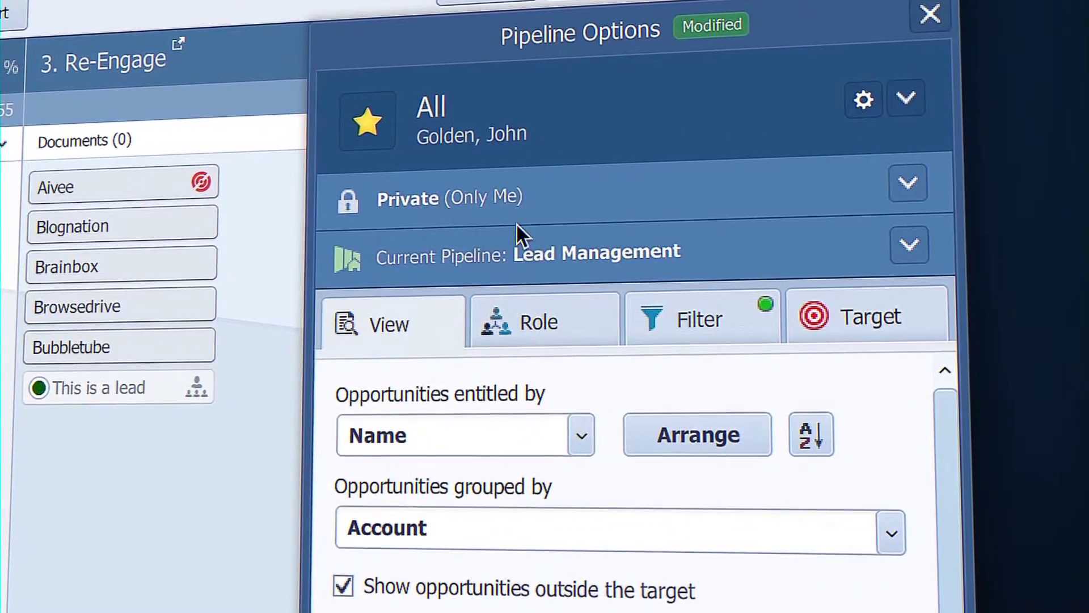
click(910, 245)
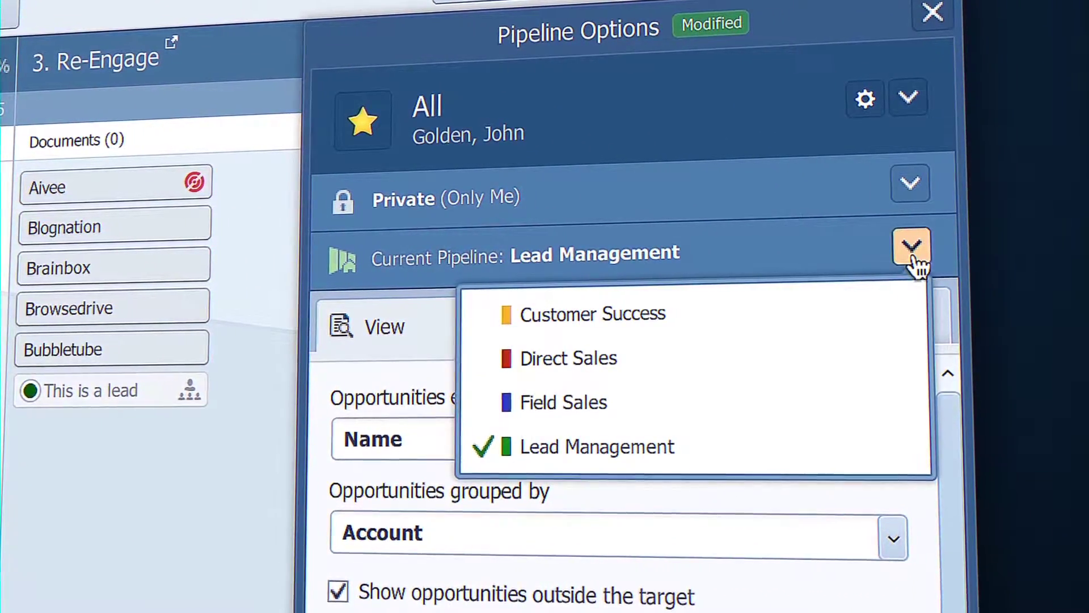
click(732, 362)
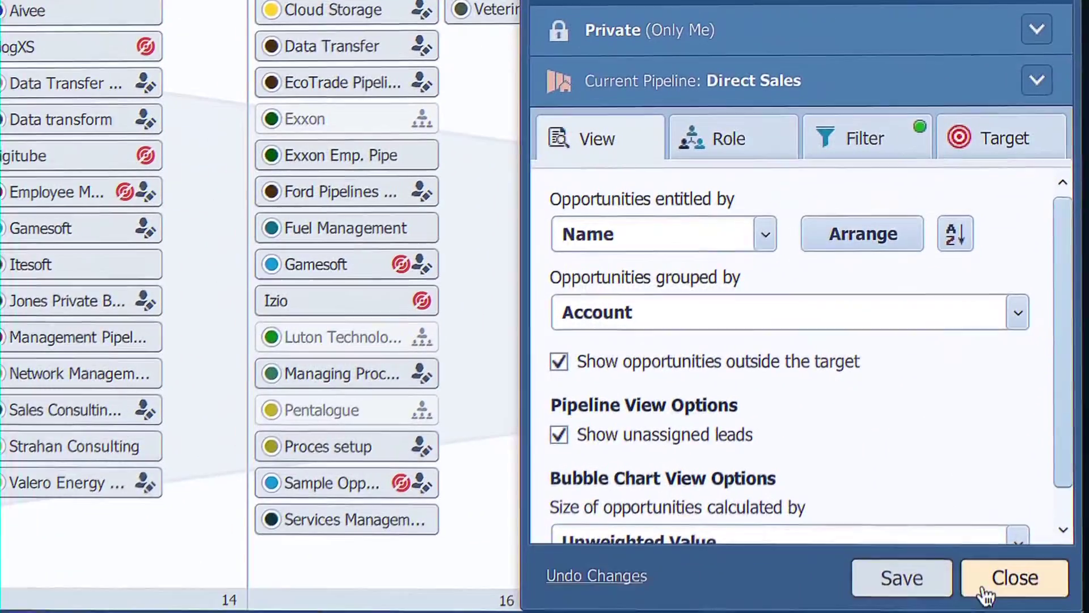
click(1001, 578)
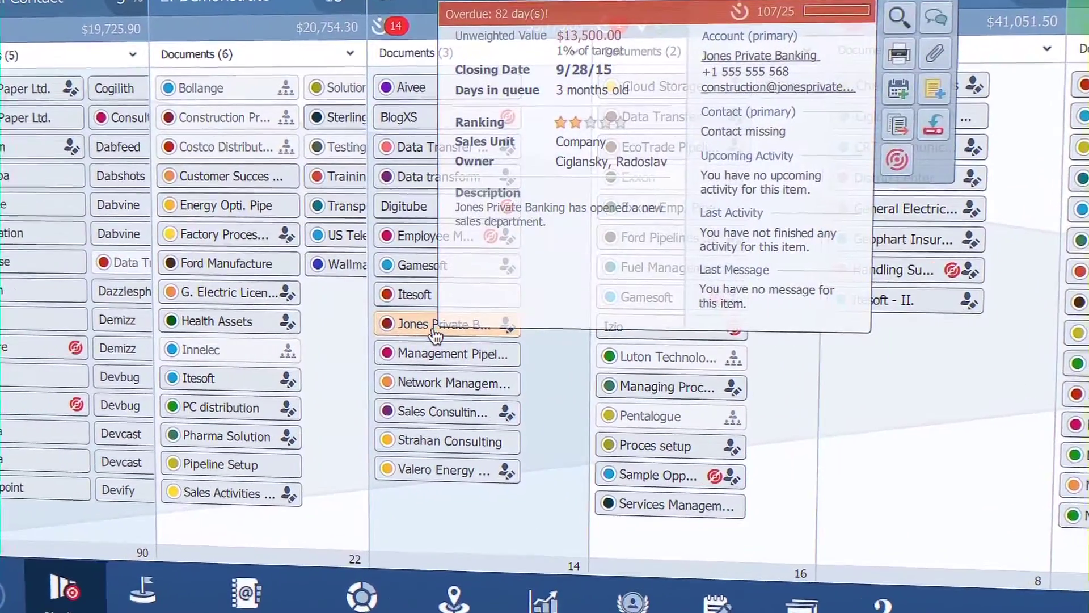
Open the detail form of the Jones Private Banking opportunity from the Value Proposition column
click(435, 335)
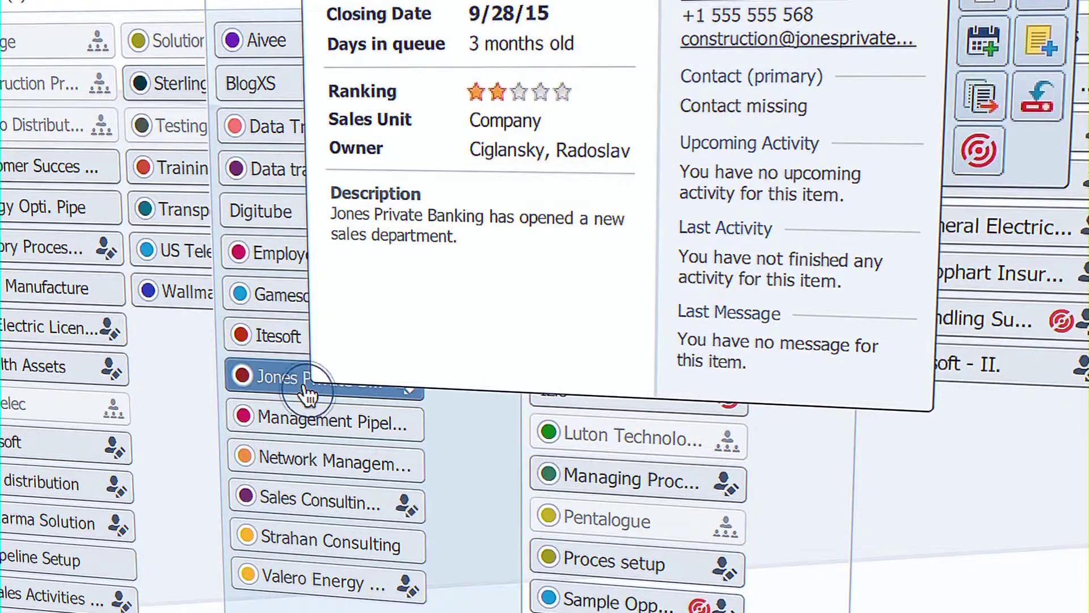
click(306, 392)
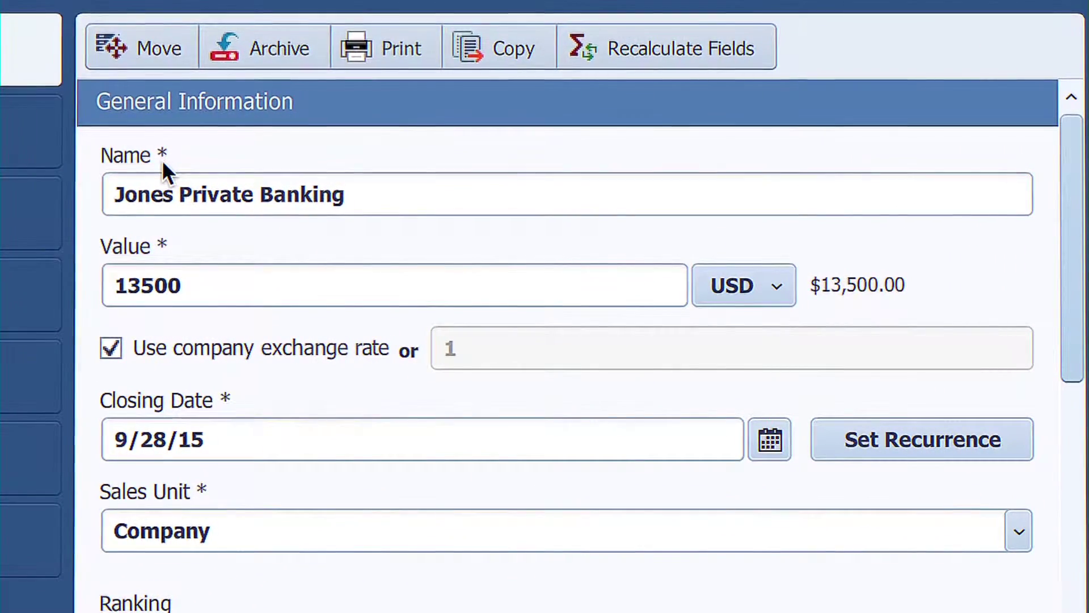
Review the Jones Private Banking name, 13500 value and closing-date calendar without changing anything
click(232, 182)
drag(367, 195, 52, 182)
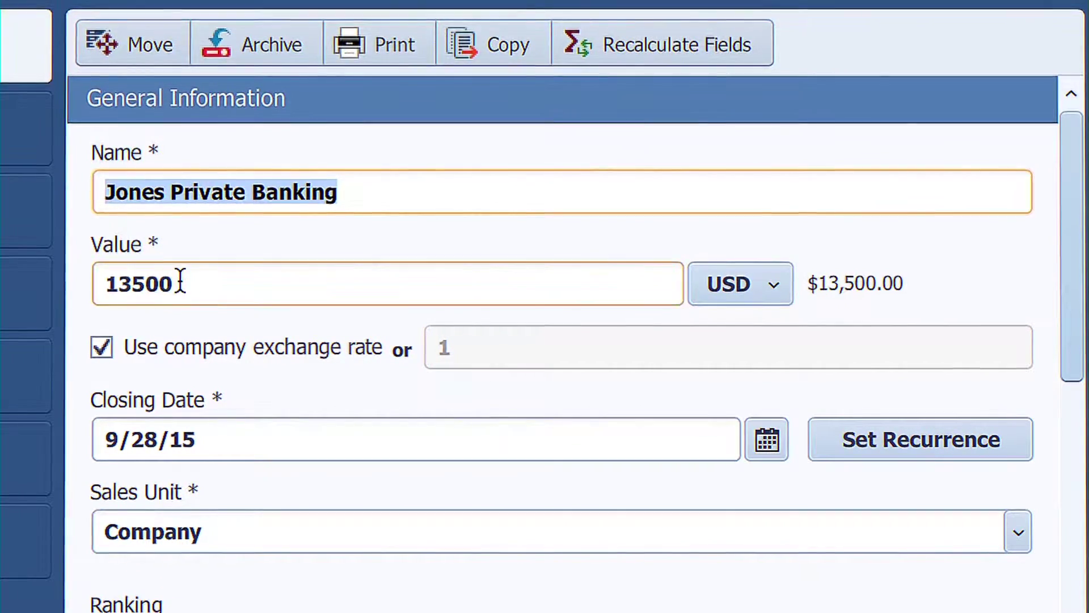
drag(180, 282, 83, 289)
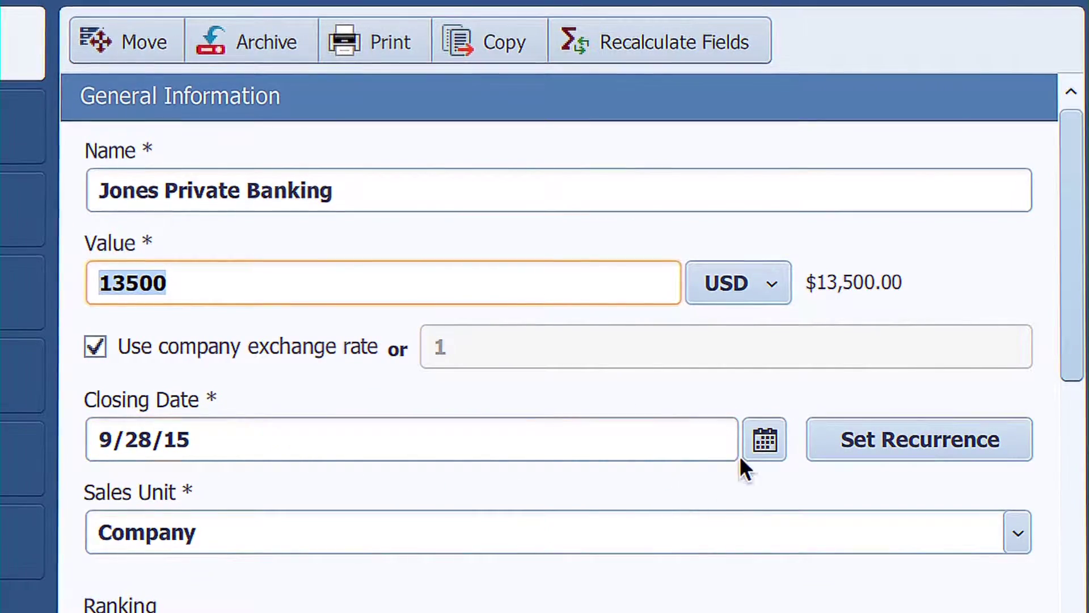
click(763, 446)
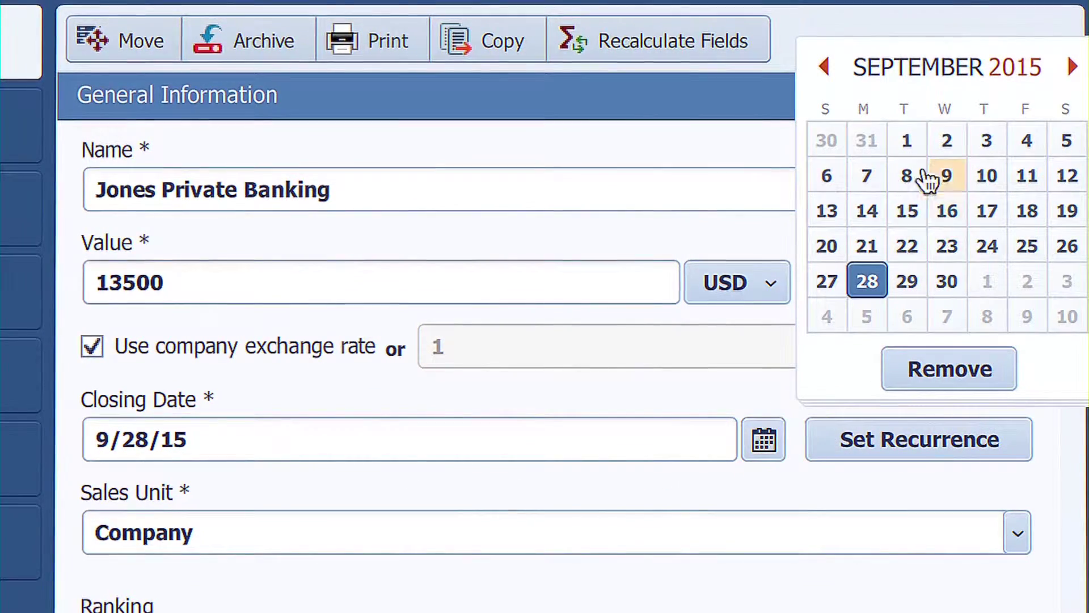
click(792, 567)
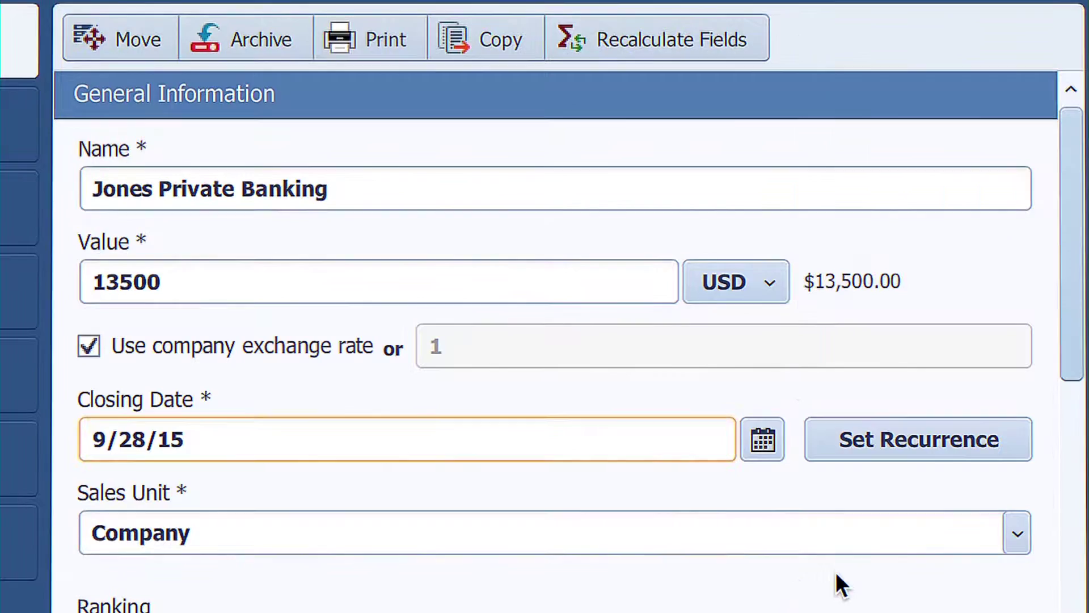
drag(1072, 369, 1047, 570)
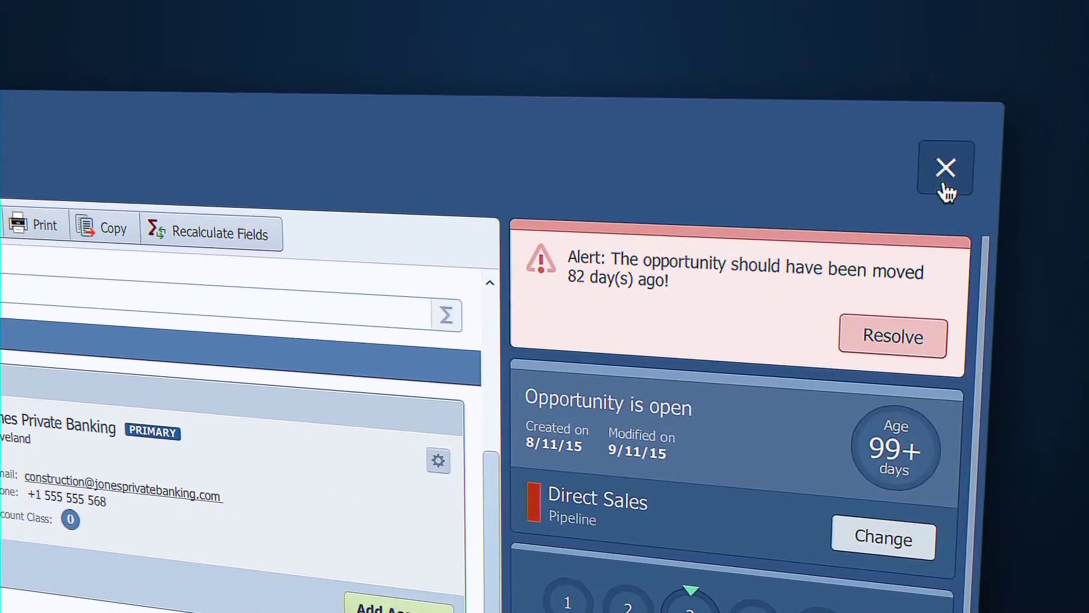
Close the Jones Private Banking detail window to return to the Pipeline board
click(944, 185)
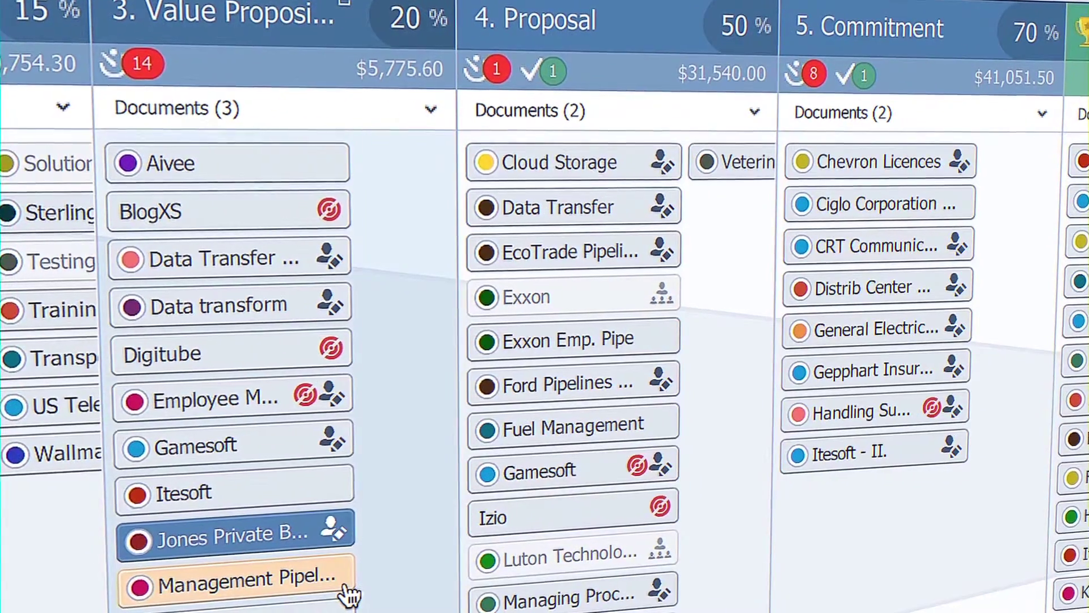
mouse_move(348, 595)
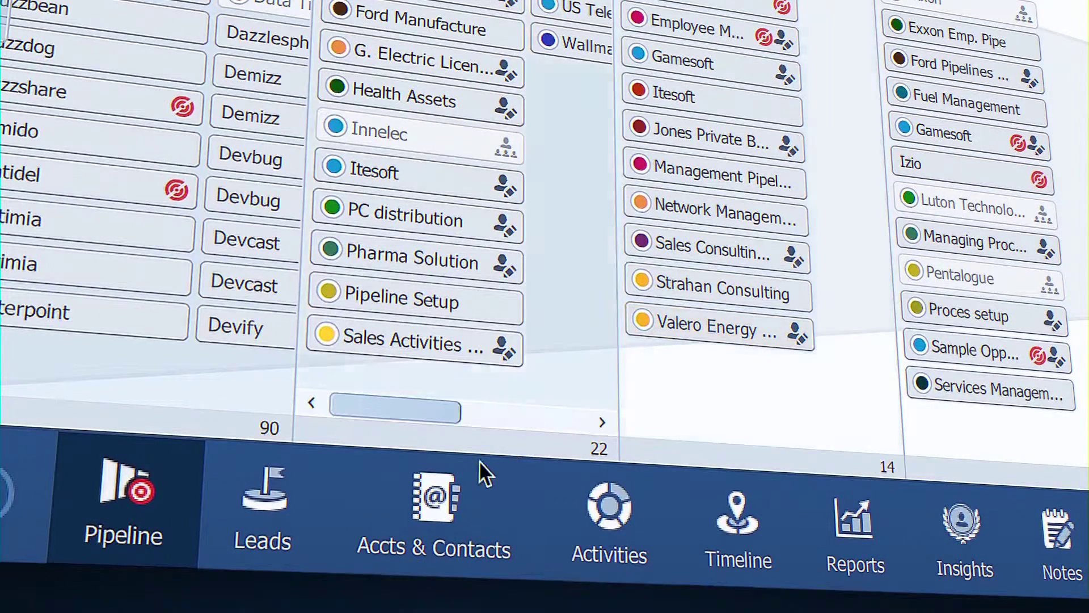
In Accts & Contacts, favourite Ford Motor Company and arrange its overview to show the feed
click(469, 498)
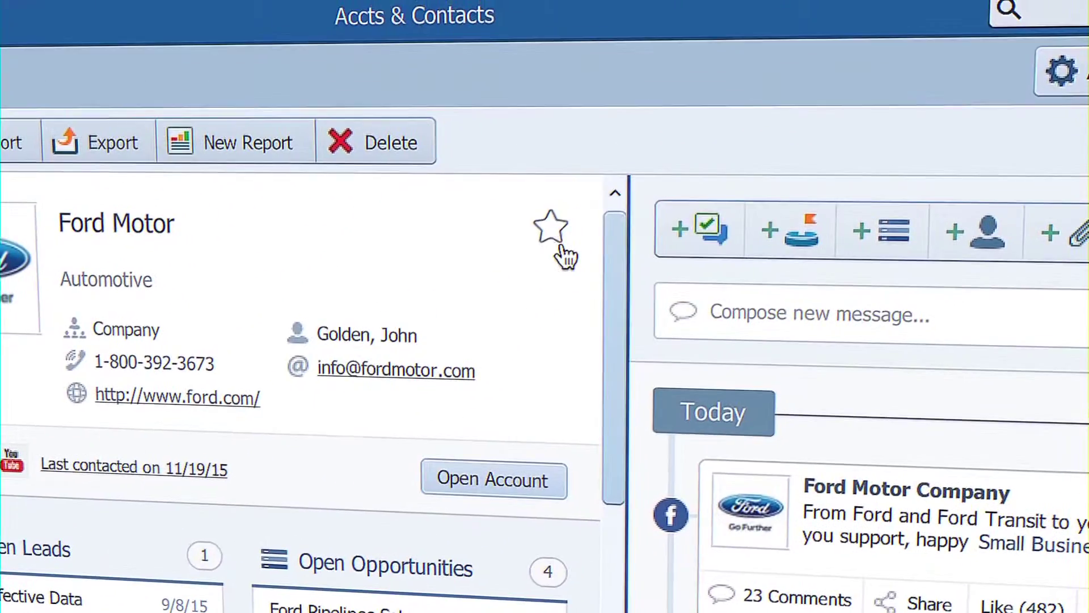
click(553, 245)
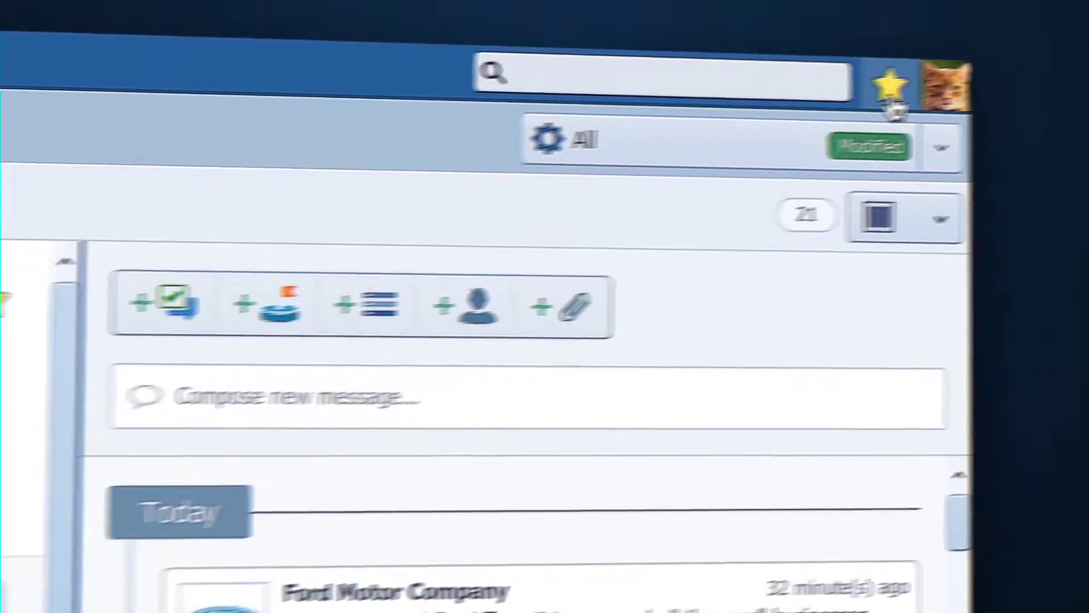
click(892, 85)
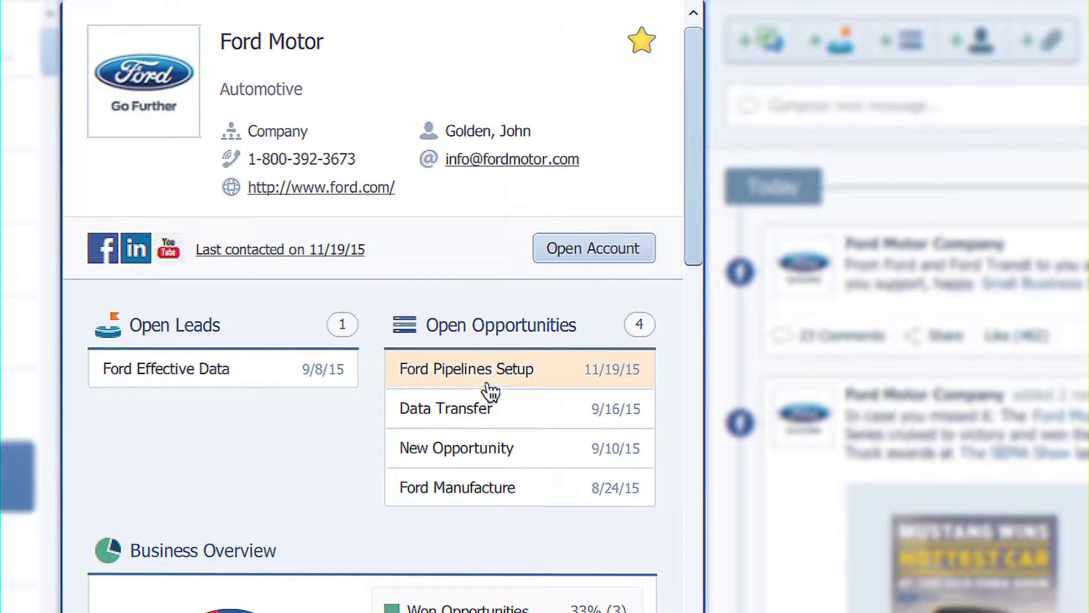
drag(703, 275, 703, 319)
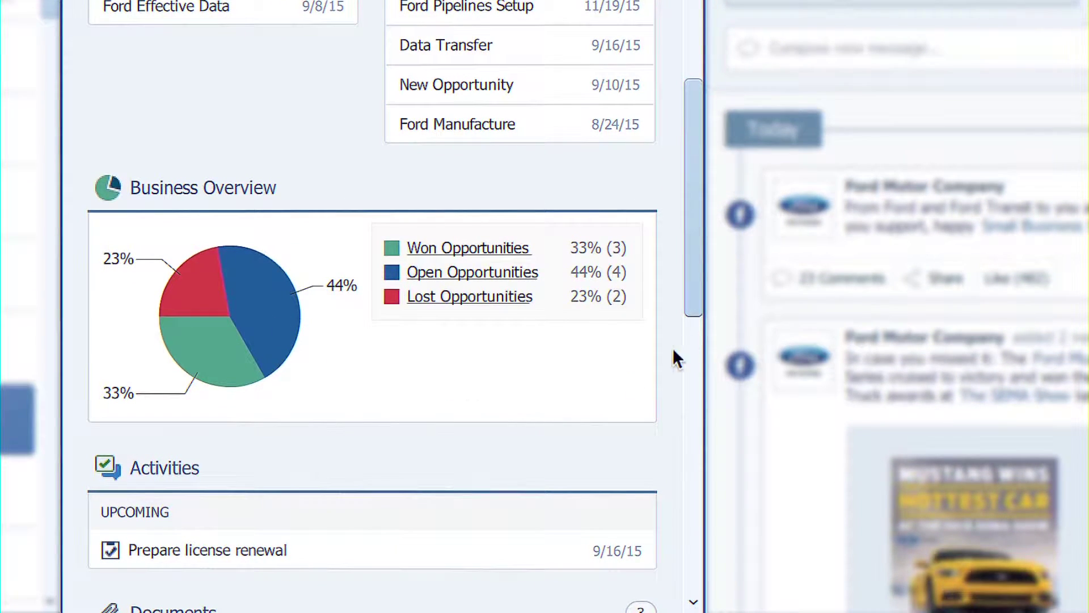
drag(698, 304, 712, 523)
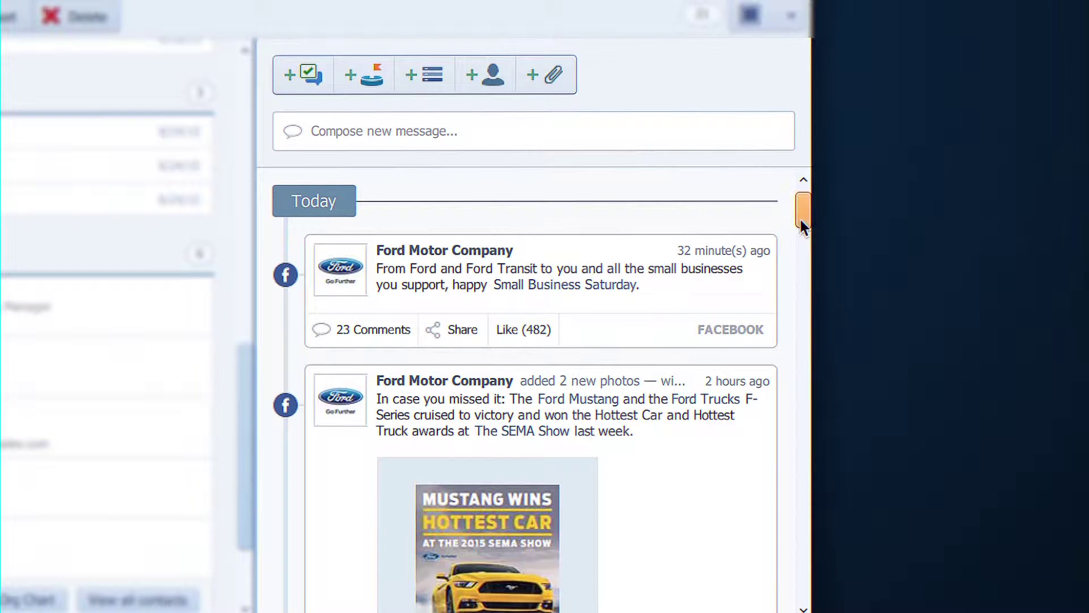
mouse_move(801, 221)
mouse_down()
mouse_move(806, 272)
mouse_move(804, 209)
mouse_up()
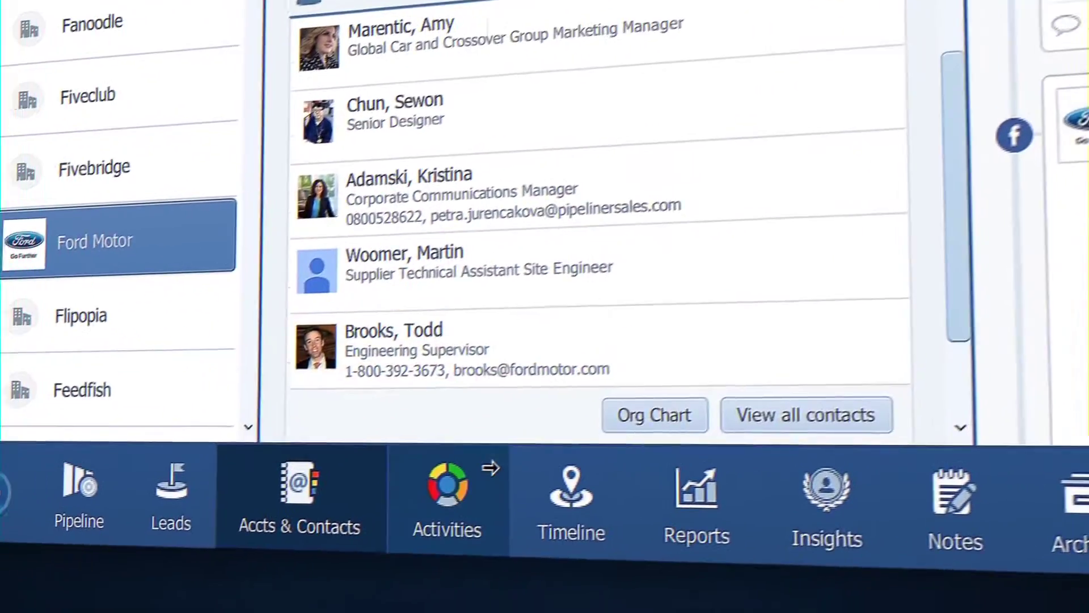
Open the Activities calendar and start a new activity, viewing the Activity Type options
click(448, 483)
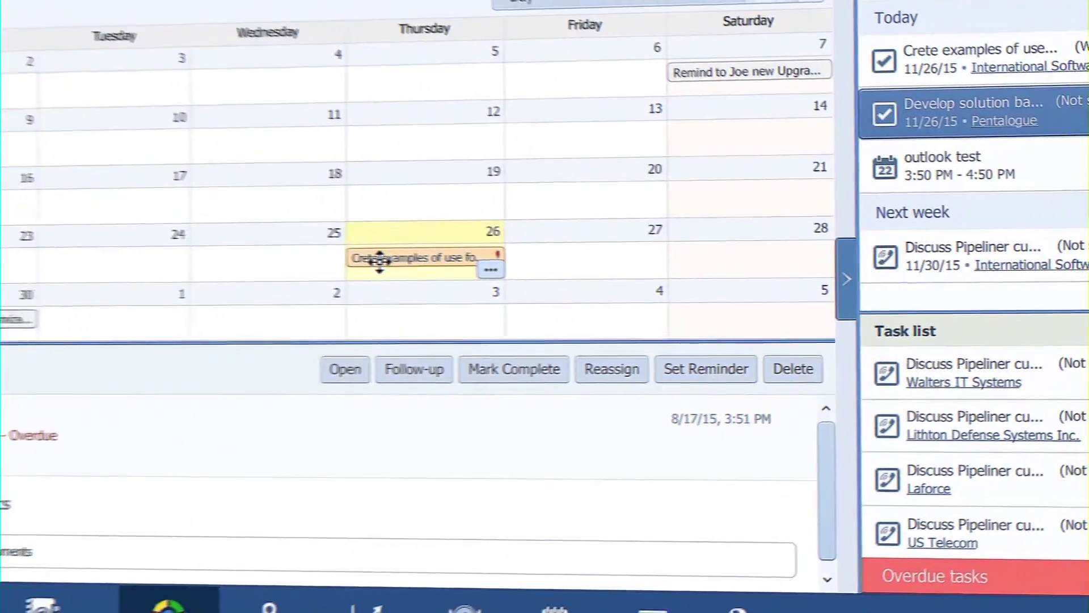
mouse_move(535, 276)
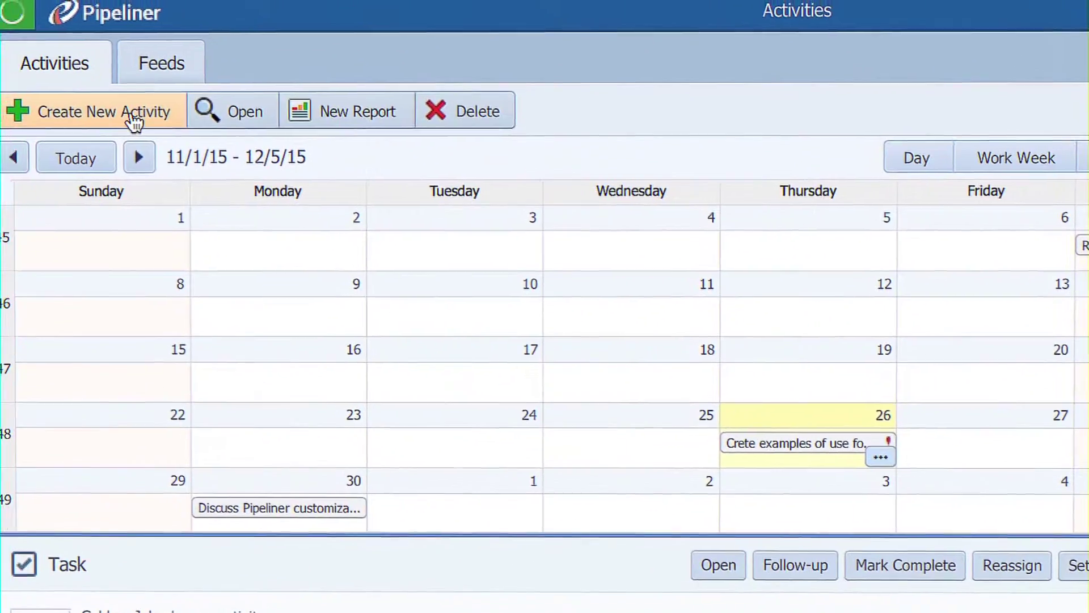
click(163, 111)
click(278, 192)
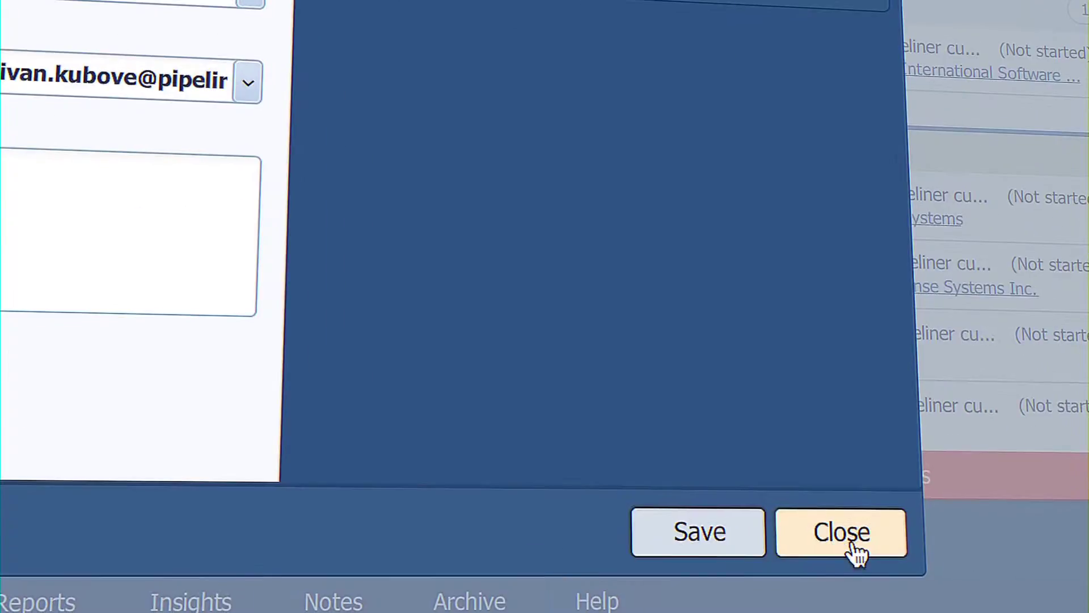
Discard the new activity, list activities in Grid sorted by Due, then switch to Tasks board
click(841, 533)
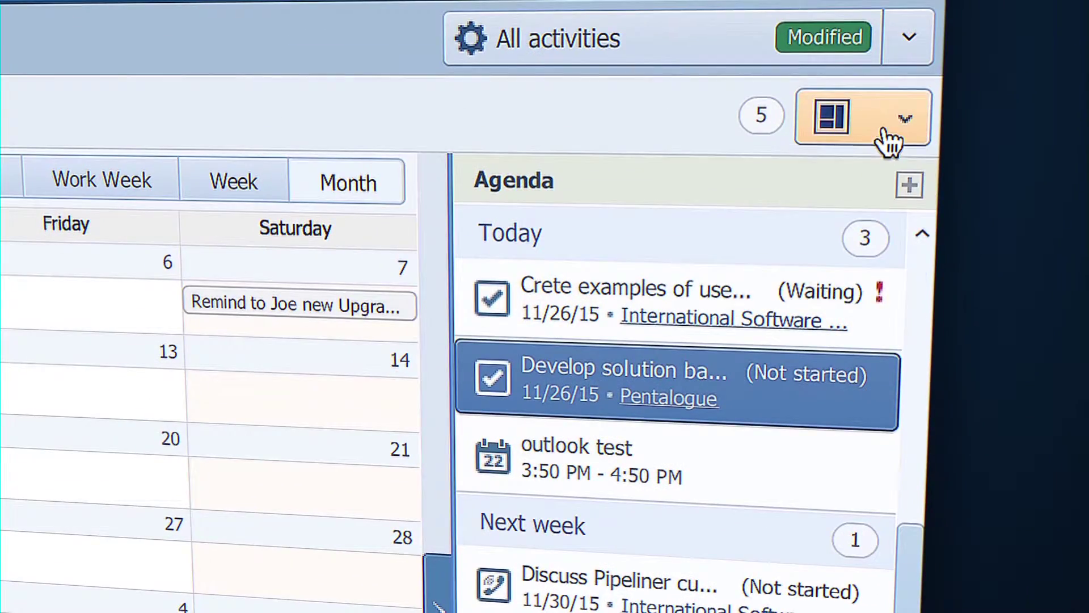
click(887, 137)
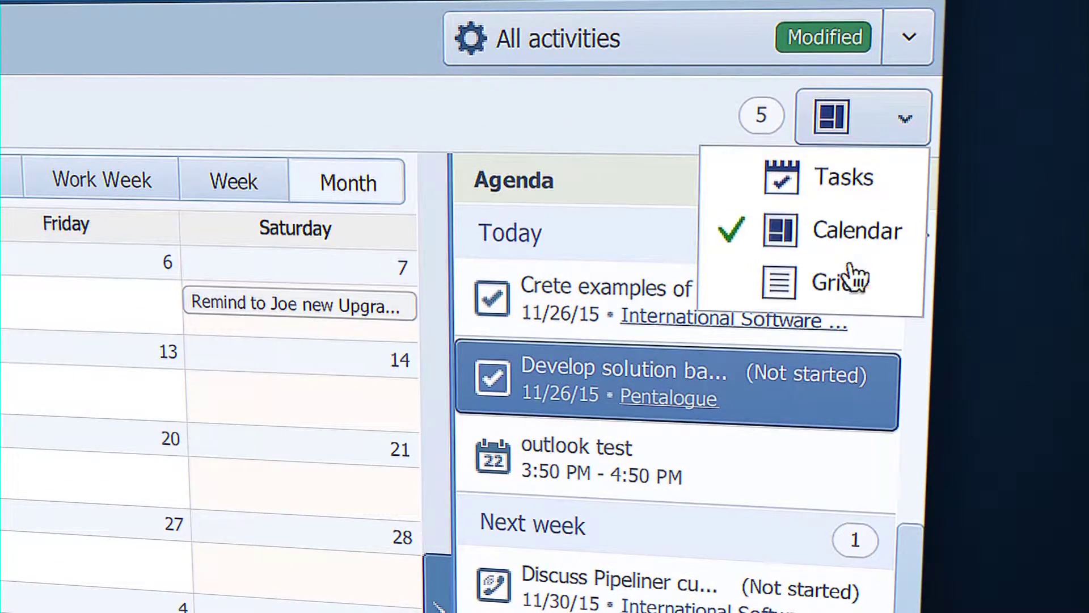
click(883, 300)
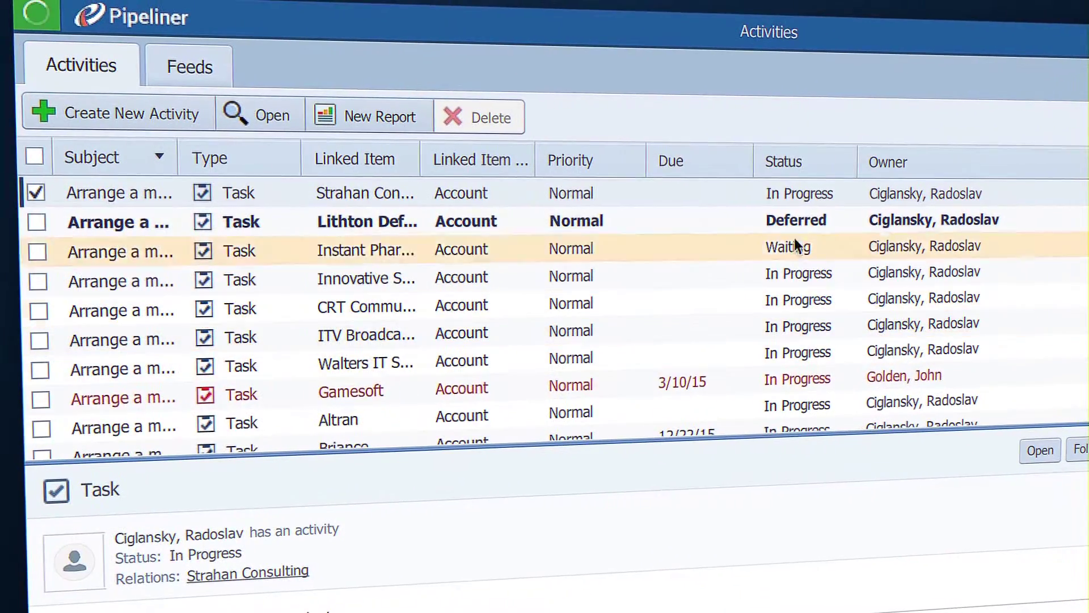
click(702, 163)
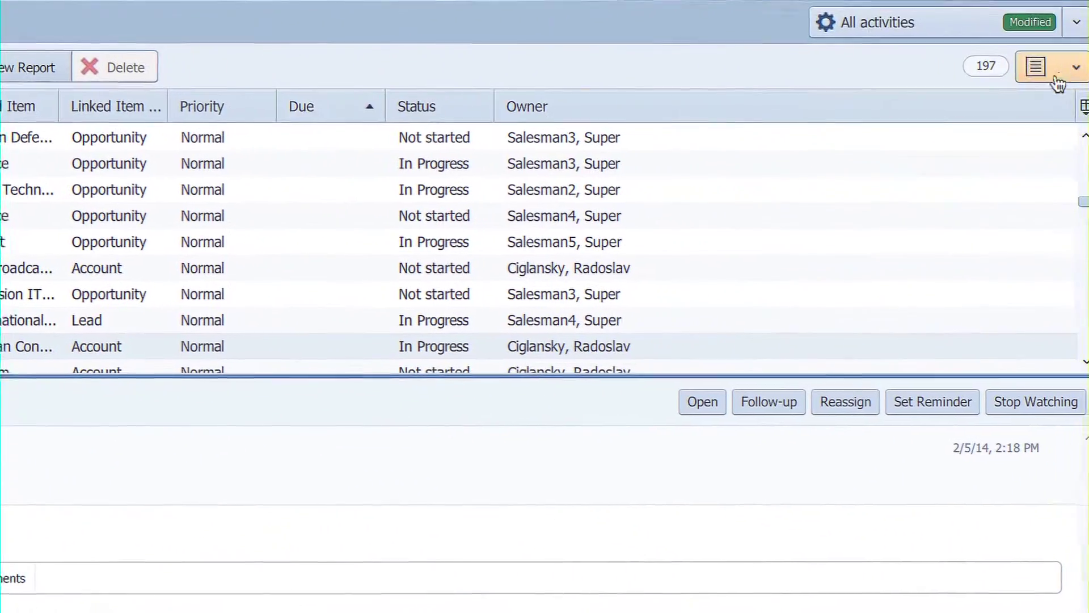
click(1069, 66)
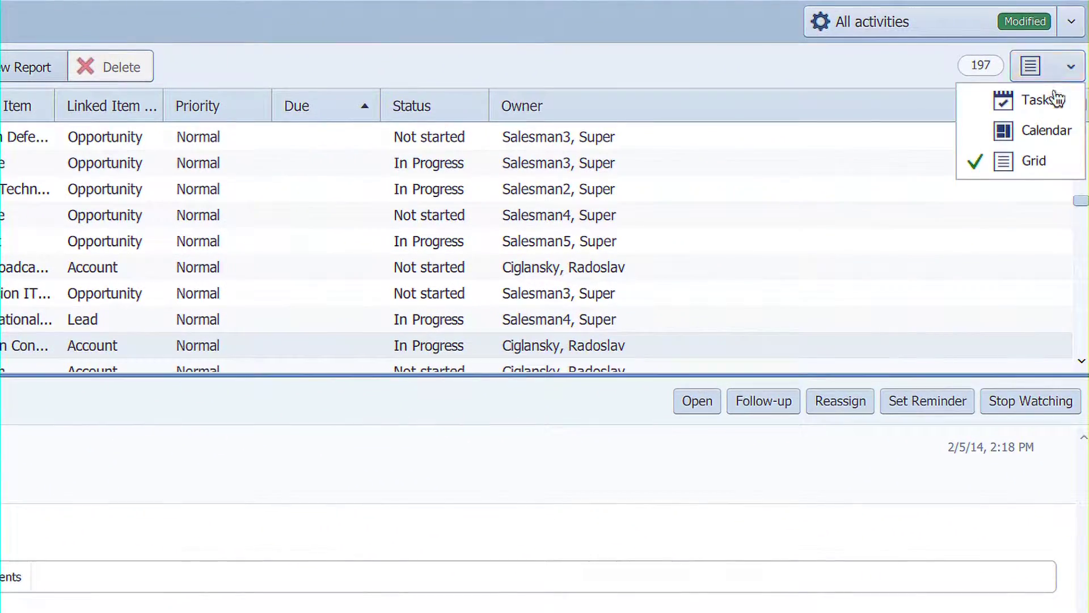
click(1057, 102)
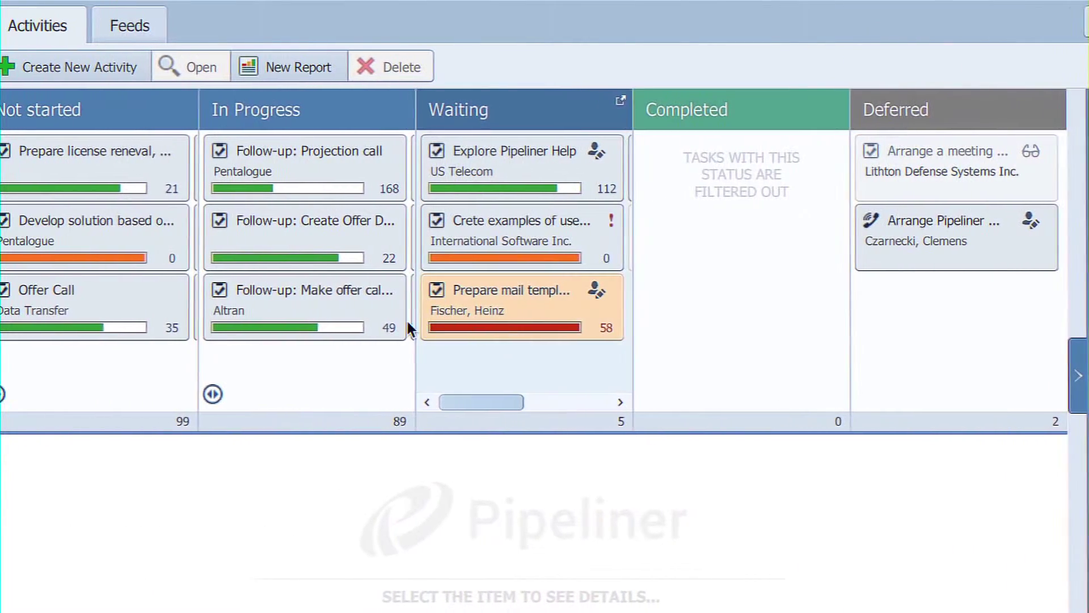
Move the Make offer call task to Waiting and the Crete examples task to Completed
mouse_move(265, 329)
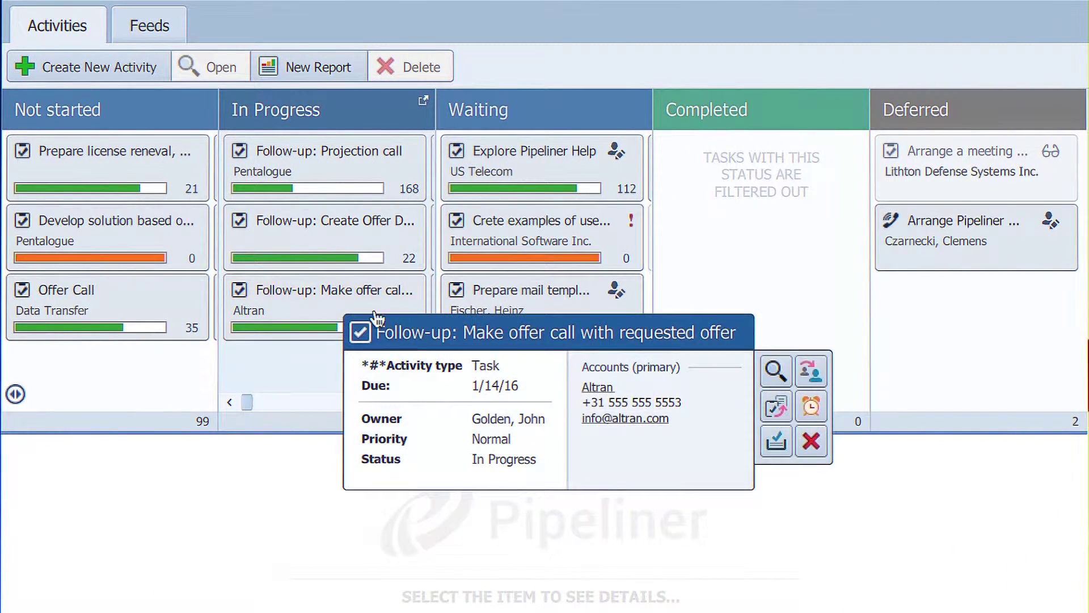
drag(376, 318, 598, 420)
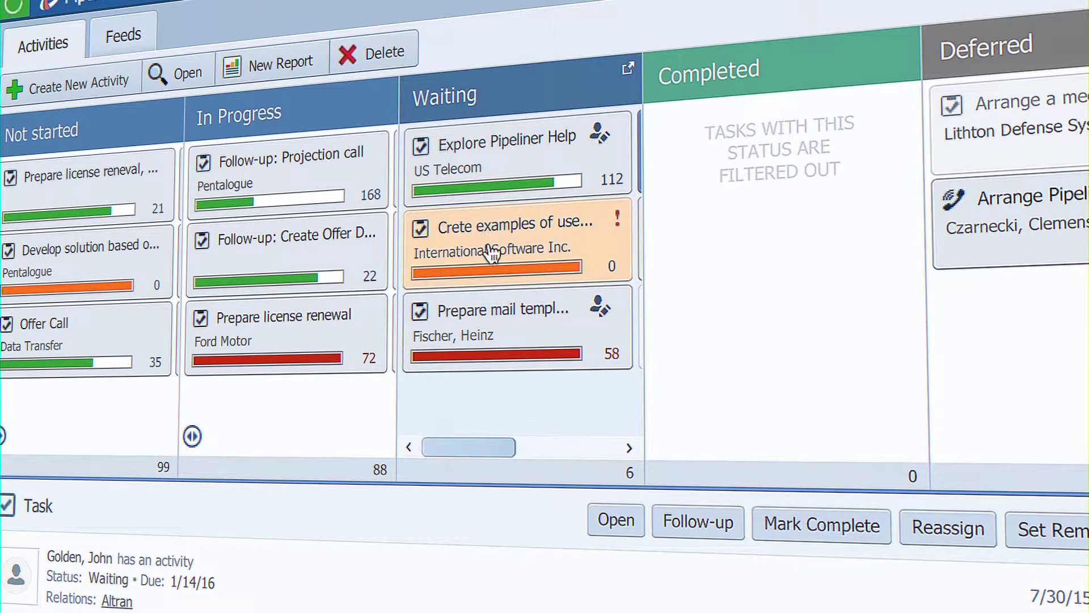
drag(492, 254, 758, 245)
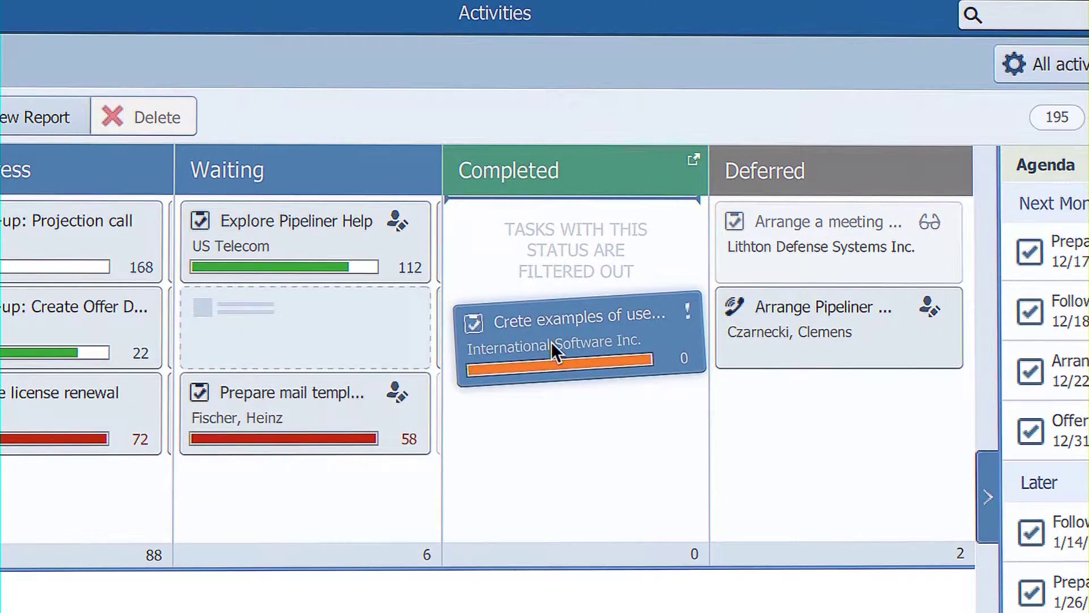
drag(550, 342, 551, 342)
Save a follow-up task for the completed Crete examples task, then go to the Archive
click(744, 68)
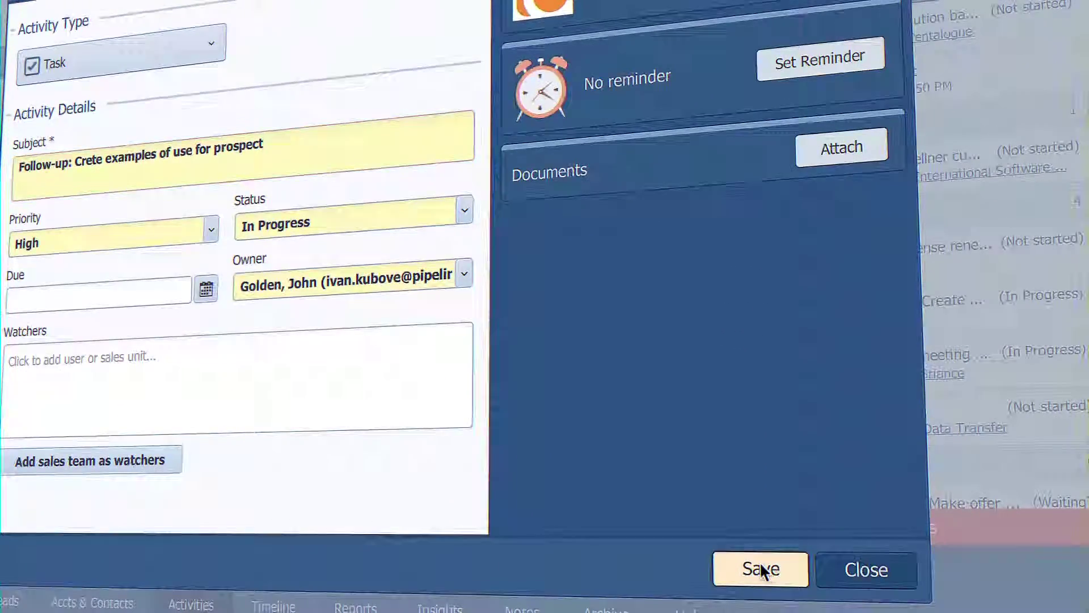
click(761, 569)
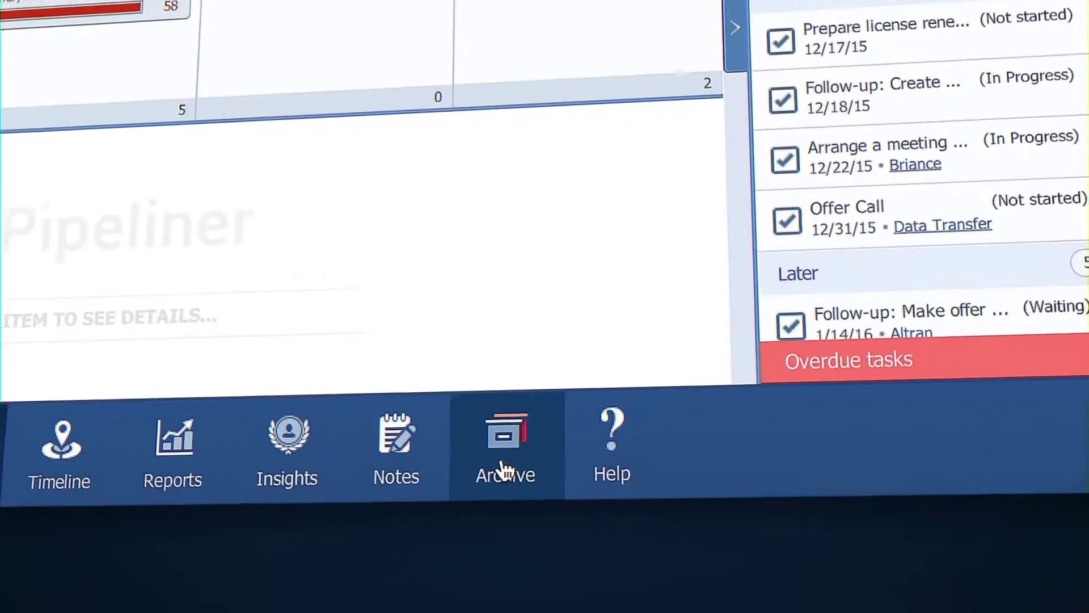
click(607, 590)
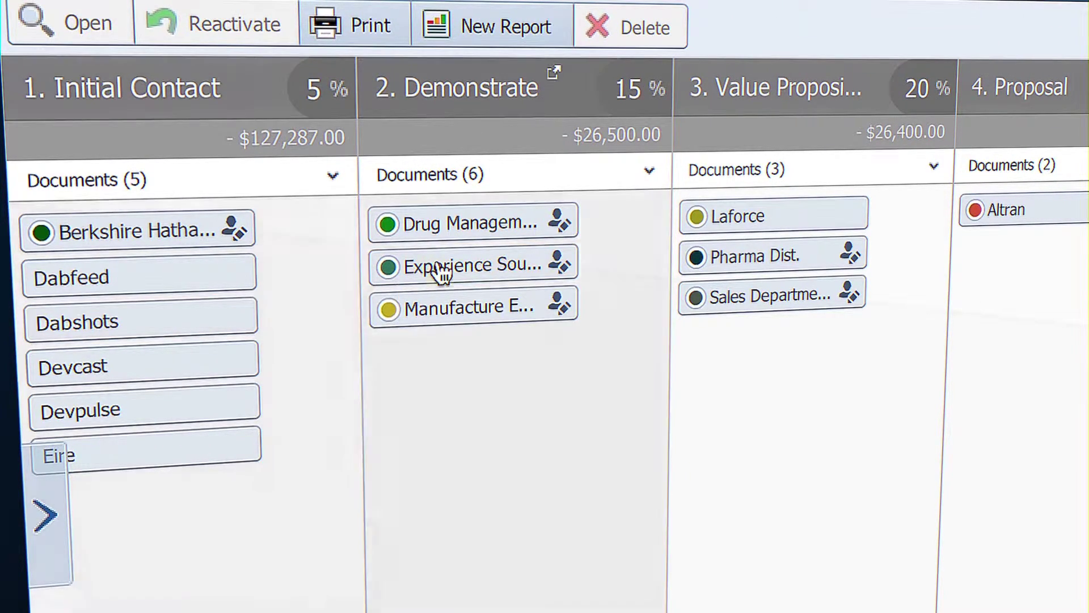
click(438, 270)
double_click(439, 272)
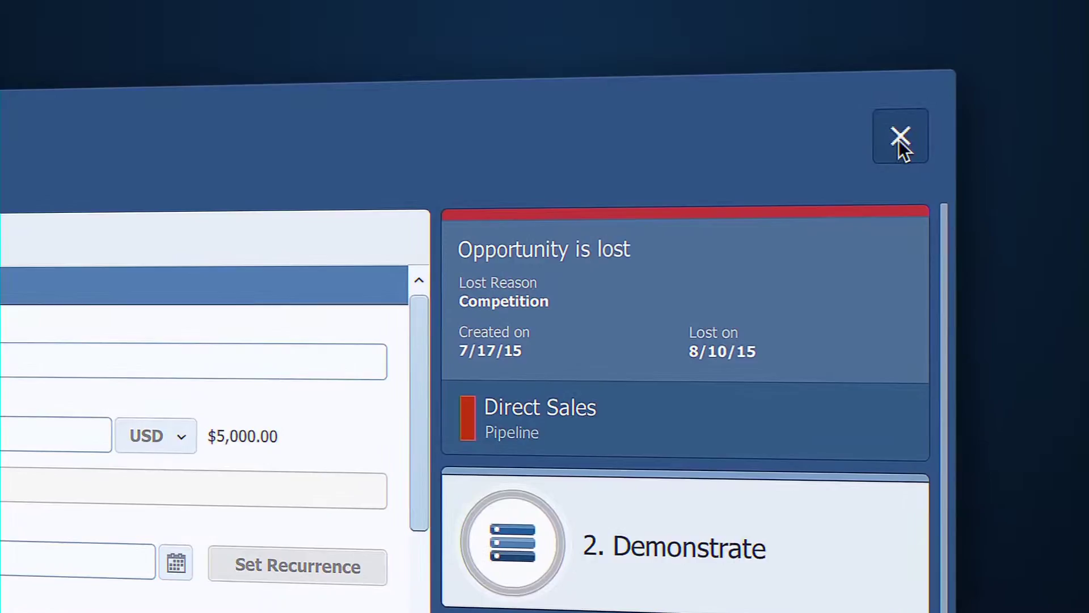
click(868, 145)
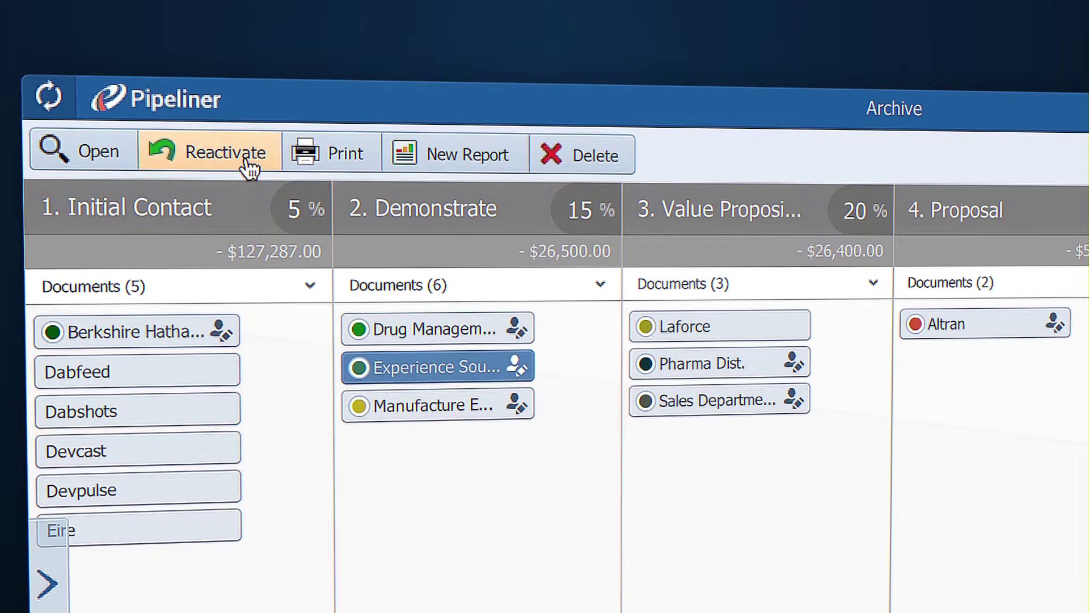
Reactivate the lost Experience Sounds Ltd. opportunity, keeping its 8/10/15 closing date
click(248, 165)
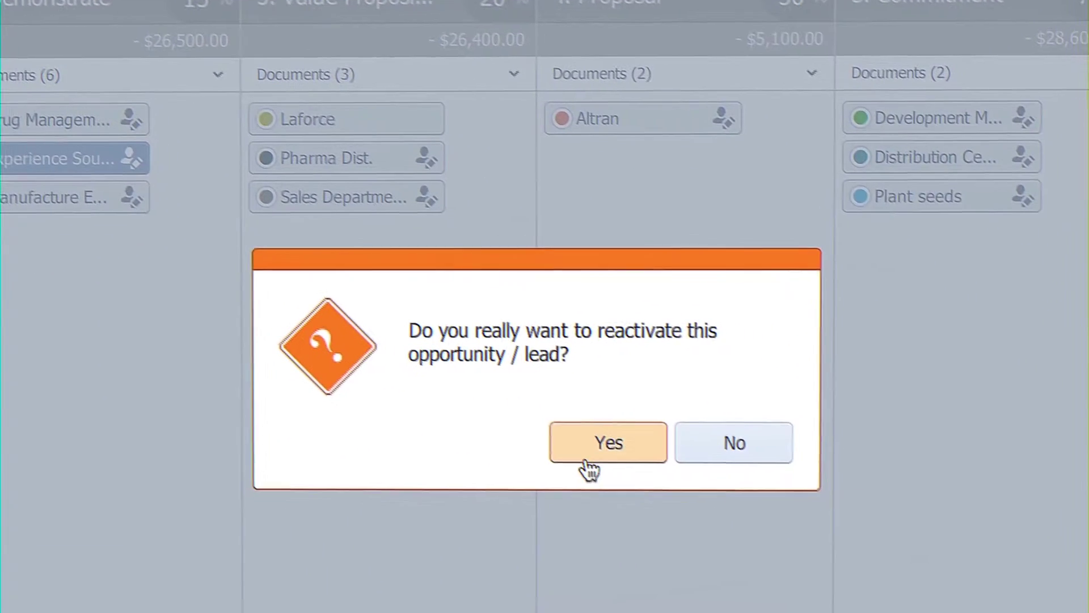
click(589, 466)
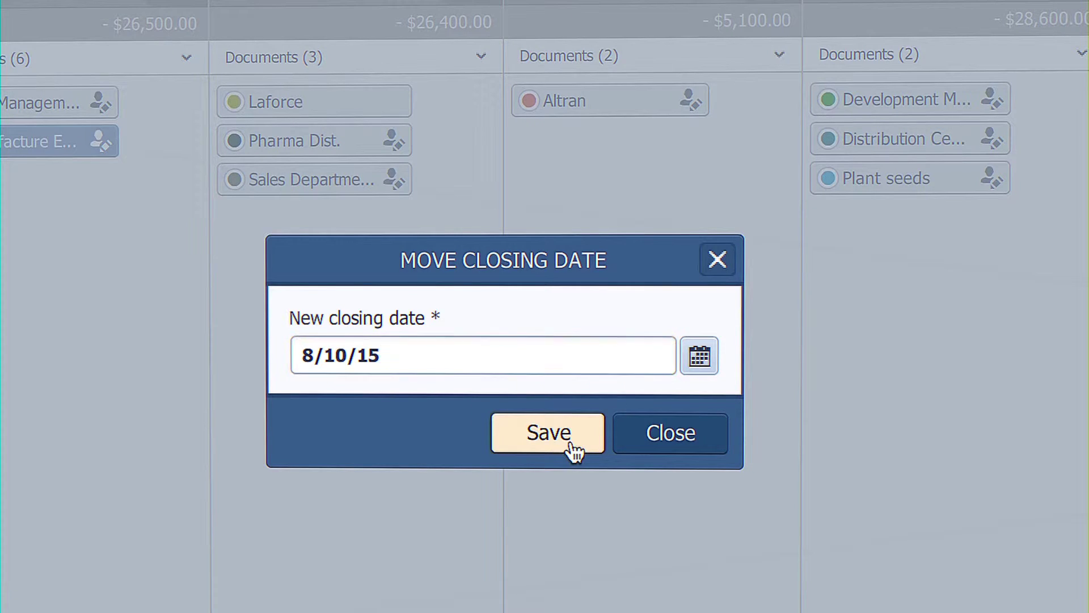
click(570, 445)
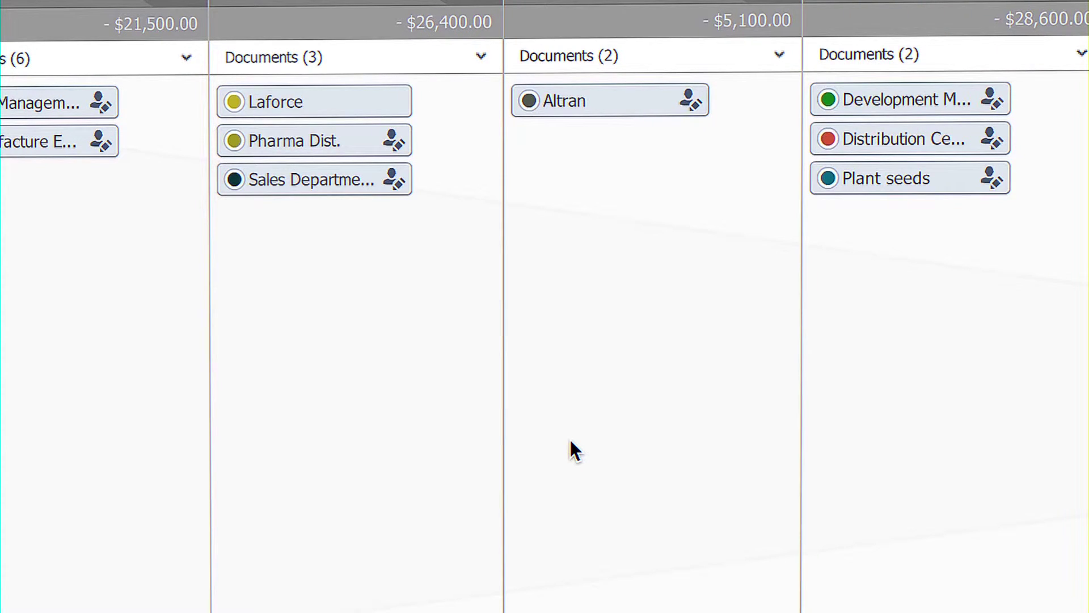